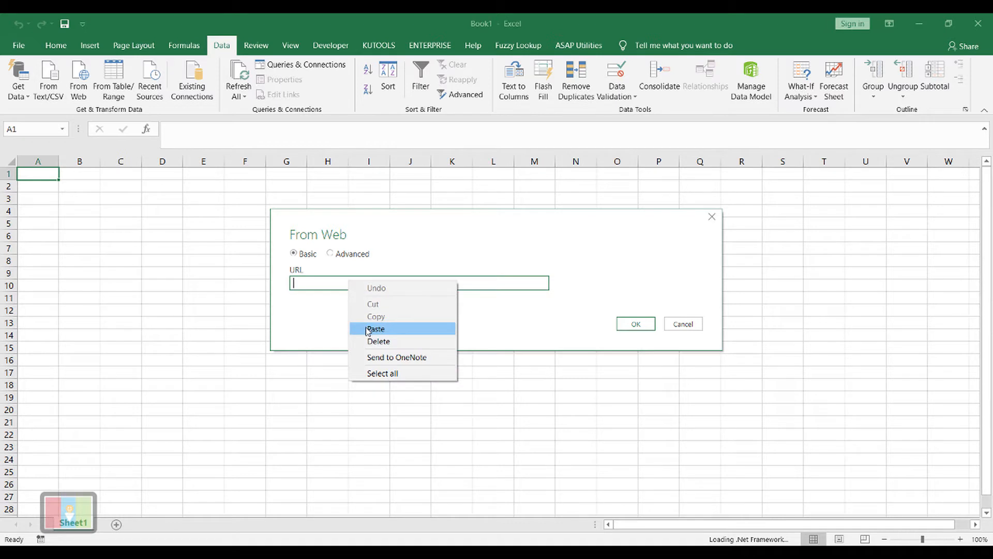
left_click(368, 329)
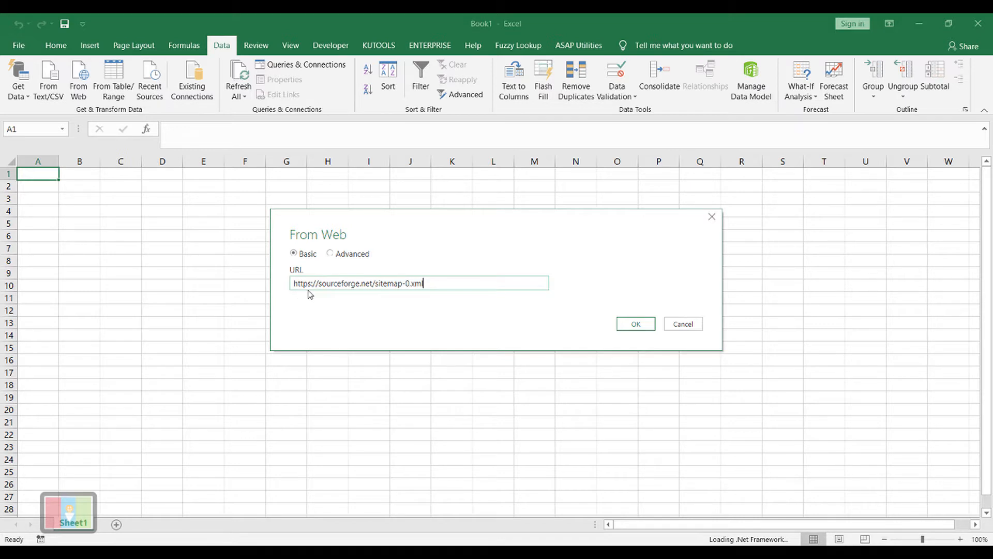
left_click(631, 327)
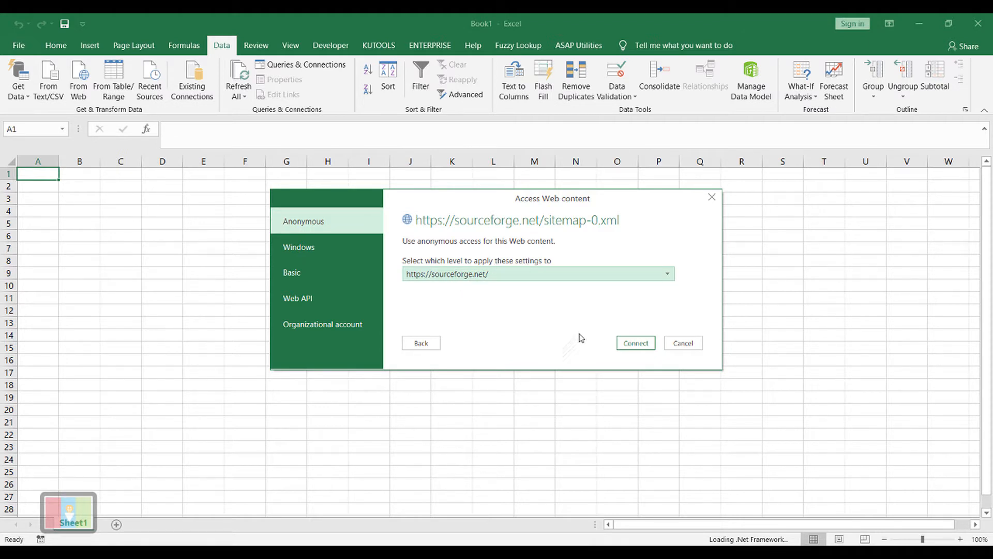
left_click(631, 349)
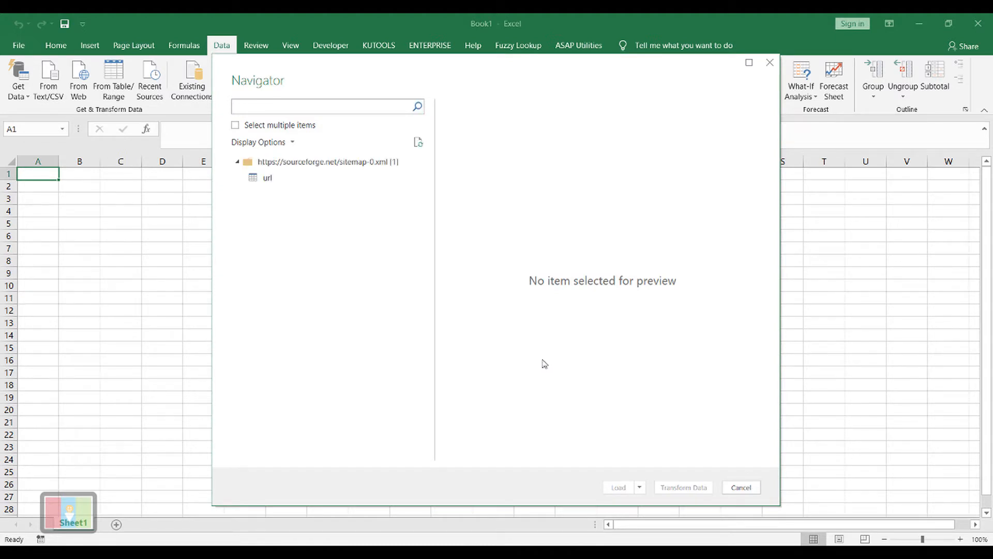
Load the url table from the web sitemap into the workbook and check the imported rows
left_click(264, 179)
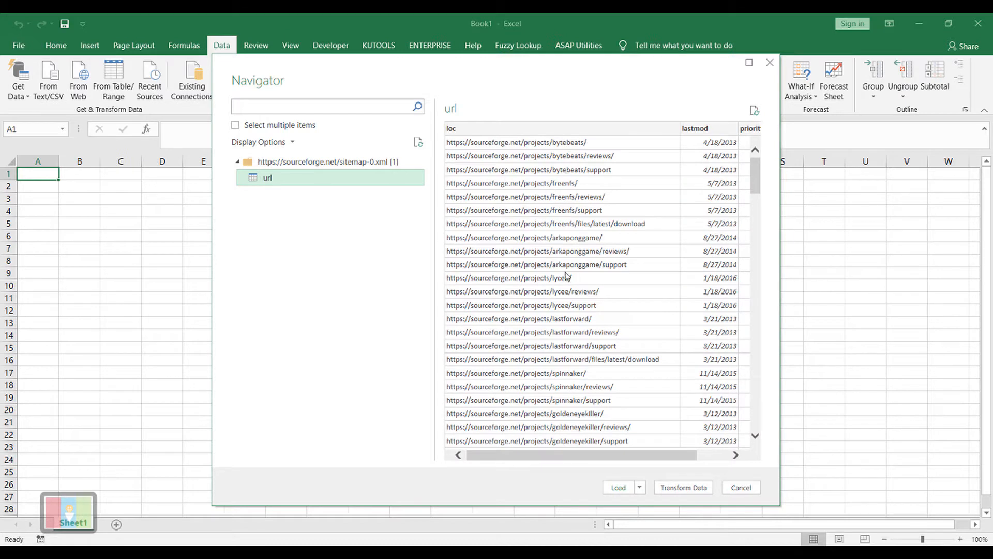
left_click(620, 488)
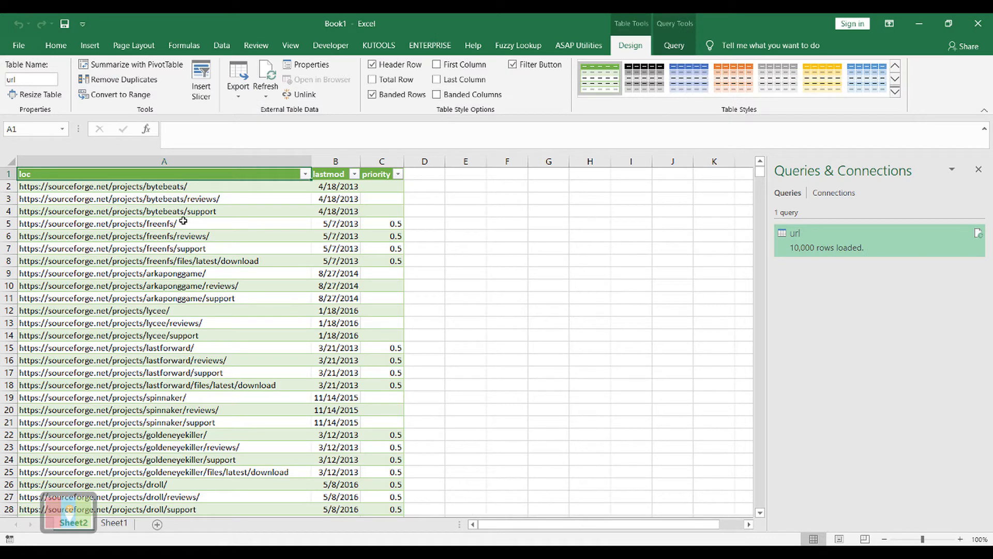
mouse_move(763, 177)
left_mouse_down()
mouse_move(760, 512)
mouse_move(761, 169)
left_mouse_up()
left_click(226, 188)
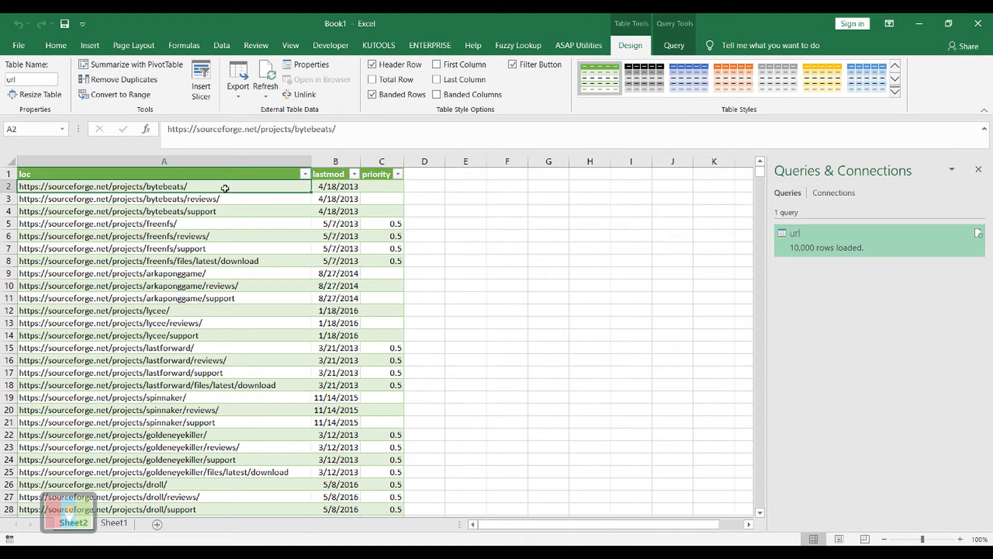
left_click(247, 174)
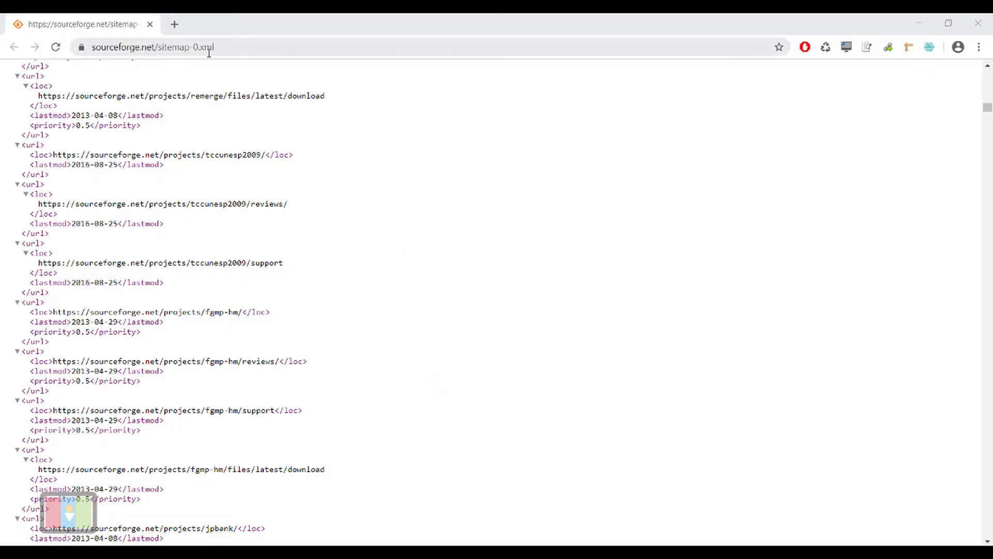
Save the sitemap page open in Chrome to the Desktop as the XML document sitemap-0.xml
right_click(412, 166)
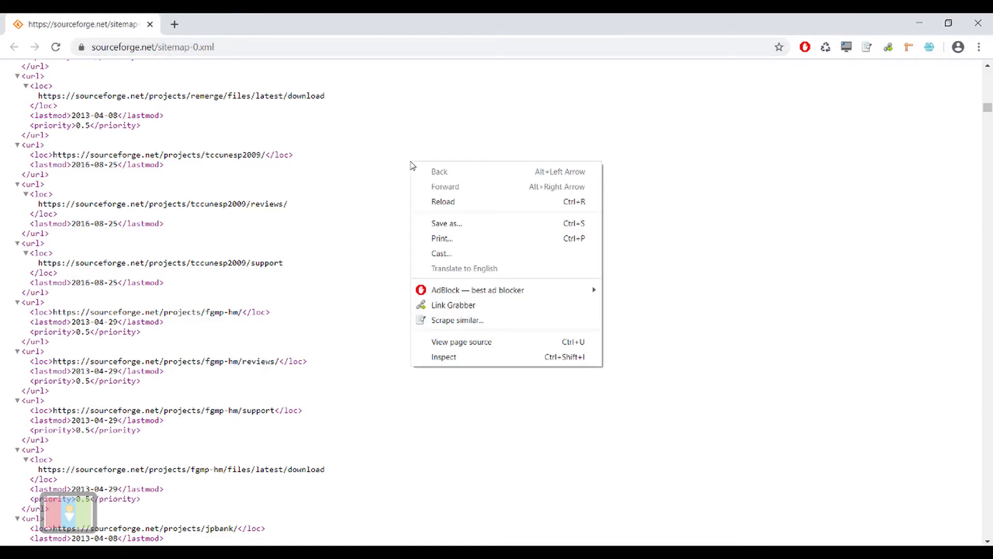
left_click(435, 223)
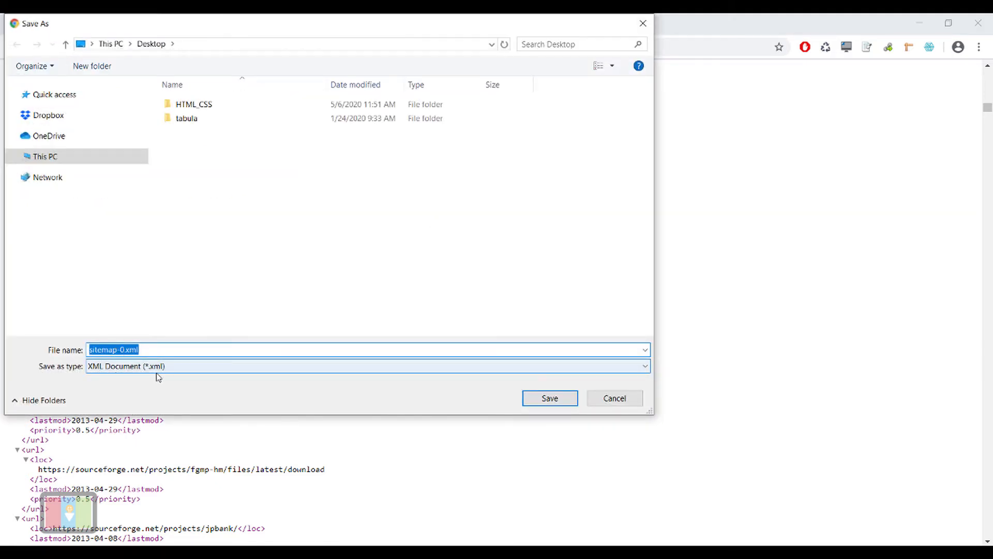
left_click(534, 402)
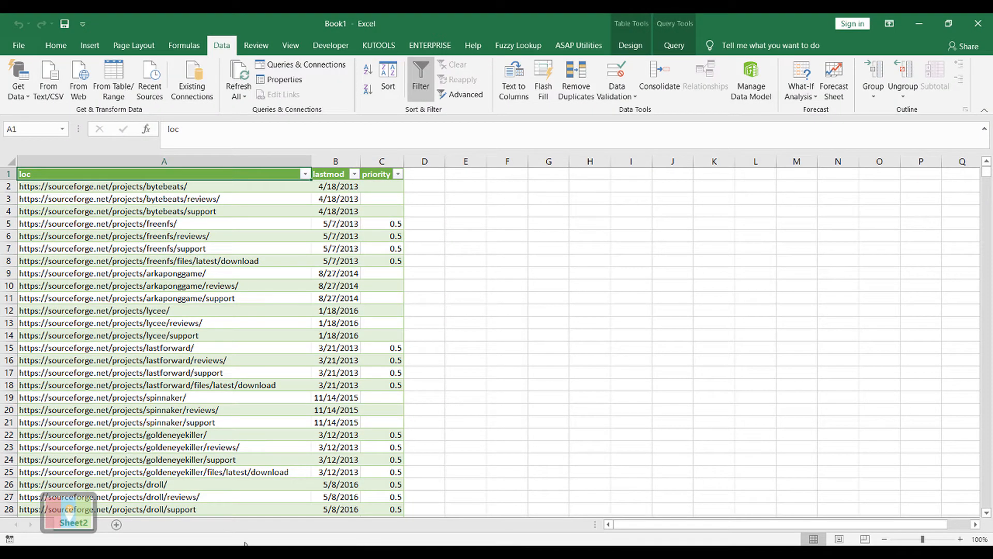
Add a new worksheet in Excel and import sitemap-0.xml from the Desktop as an XML data source
left_click(118, 524)
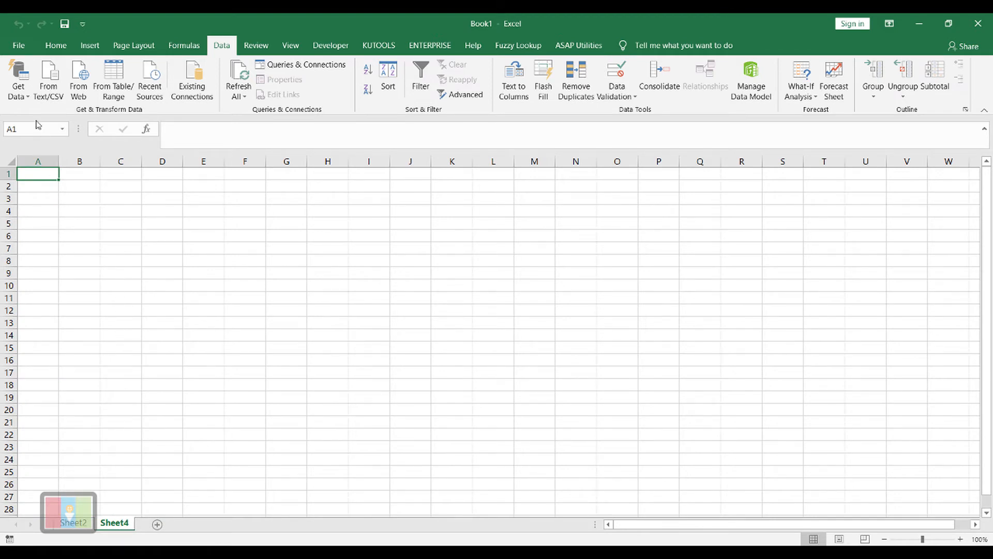
left_click(30, 104)
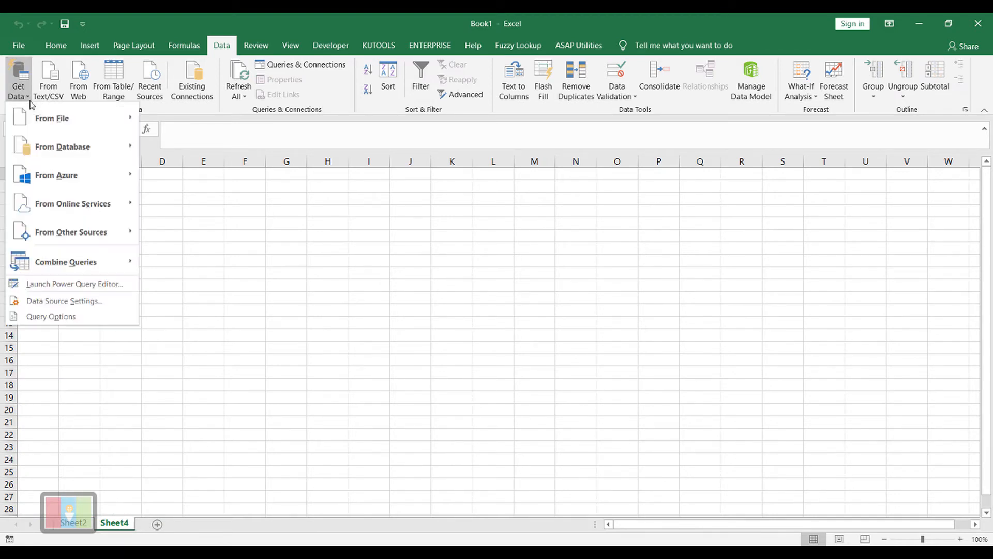
mouse_move(43, 121)
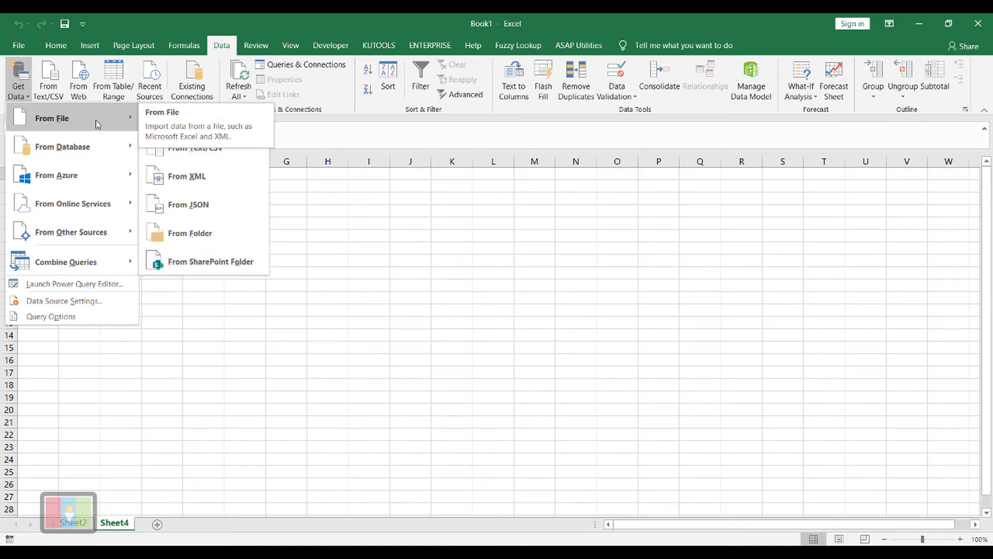
left_click(206, 177)
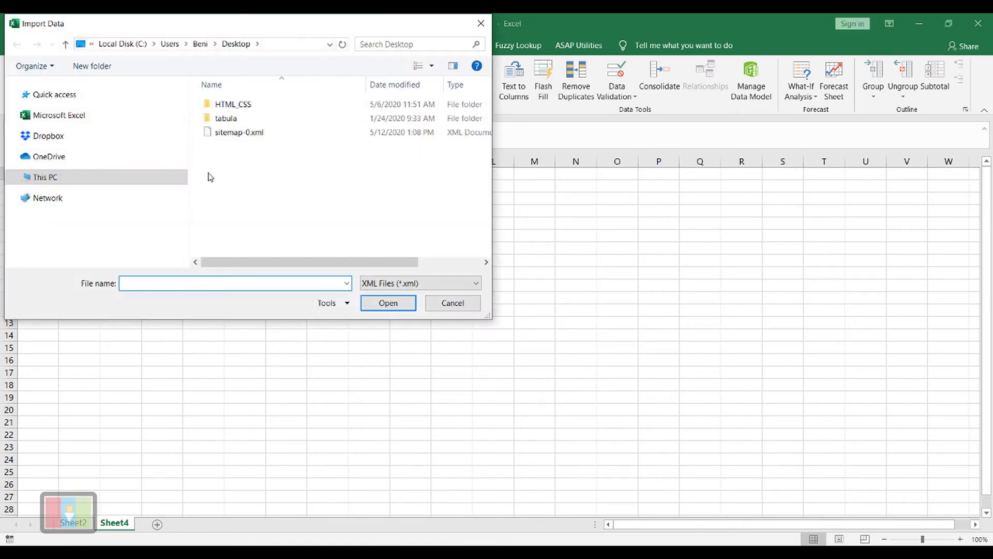
left_click(231, 135)
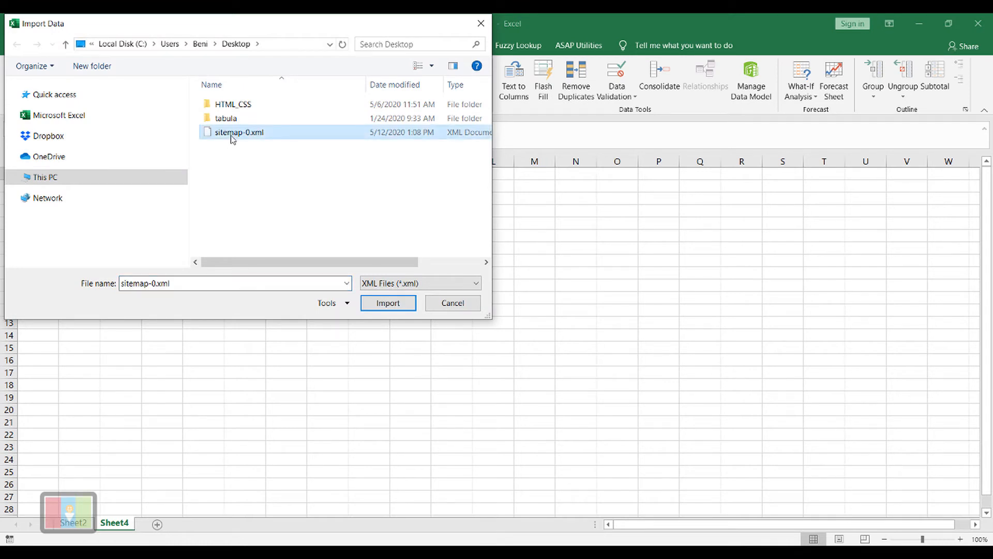
left_click(387, 303)
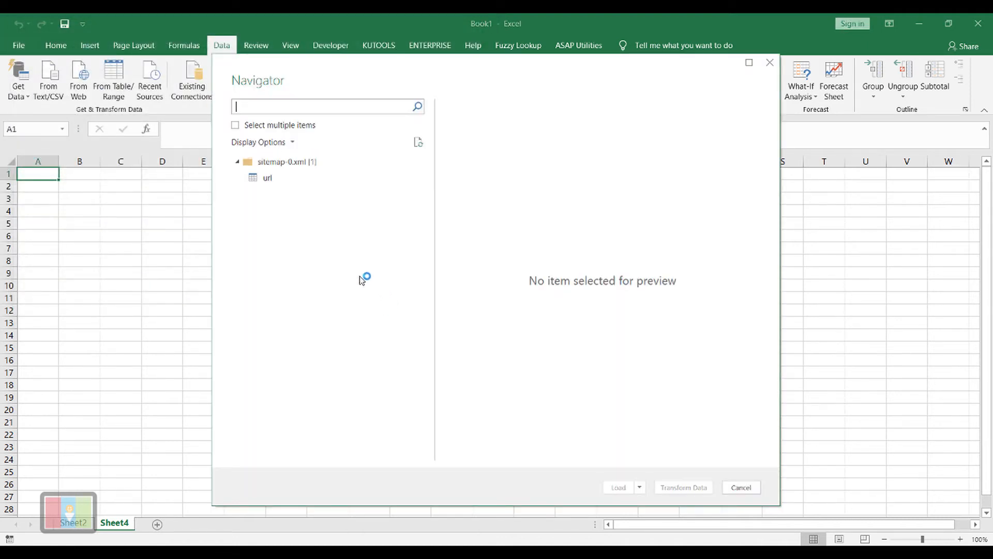
Load the url table from the local sitemap-0.xml file into the workbook and look over its rows
left_click(266, 181)
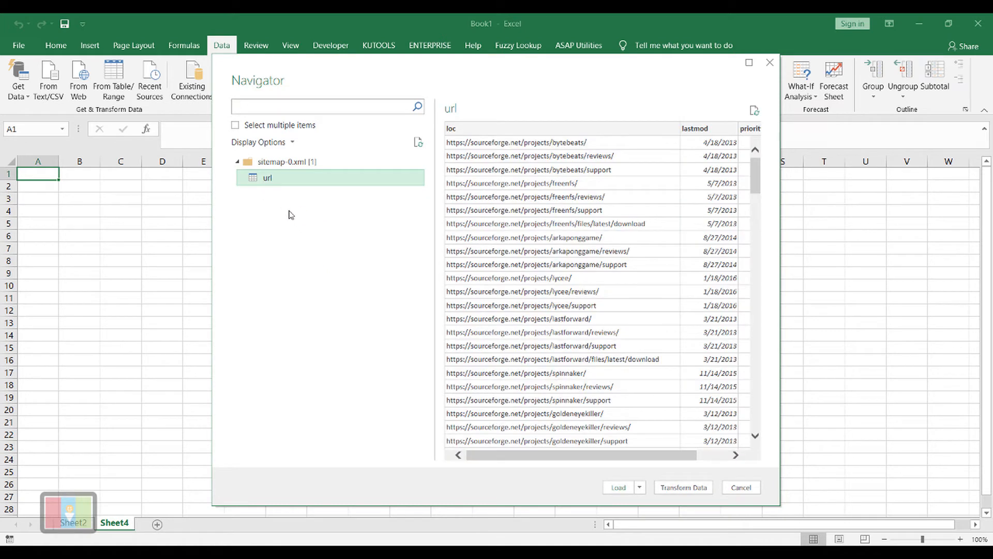
left_click(615, 489)
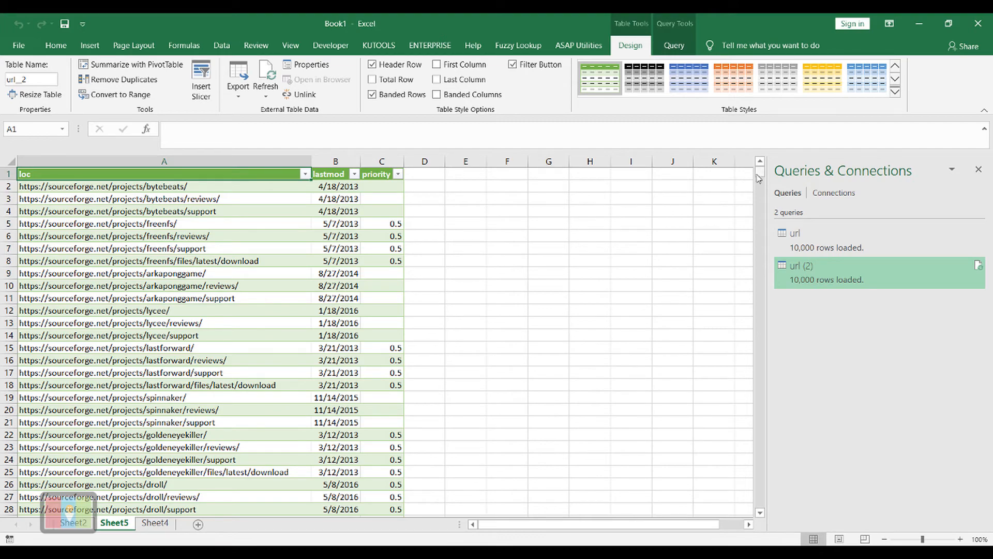
left_click_drag(759, 178, 759, 158)
left_click(505, 249)
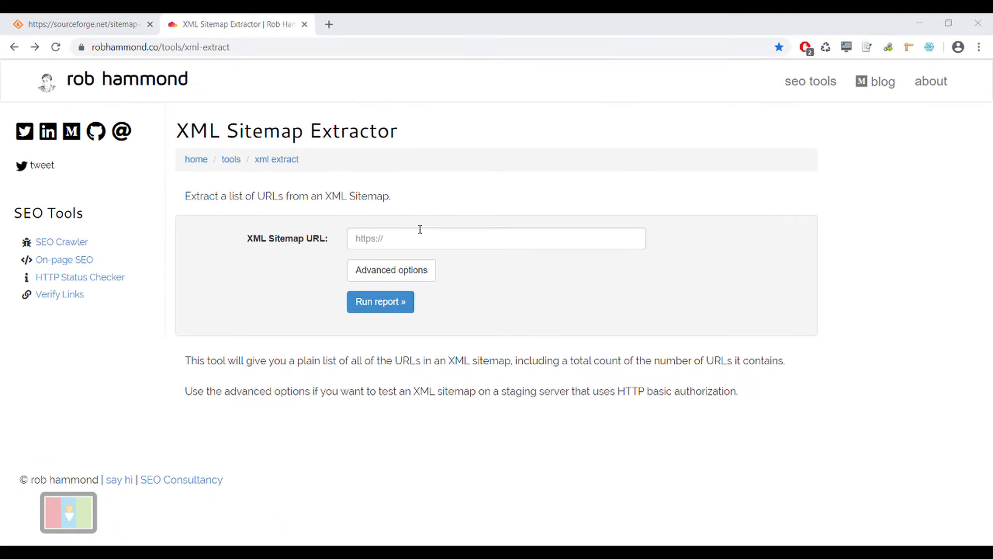
left_click(382, 239)
right_click(382, 239)
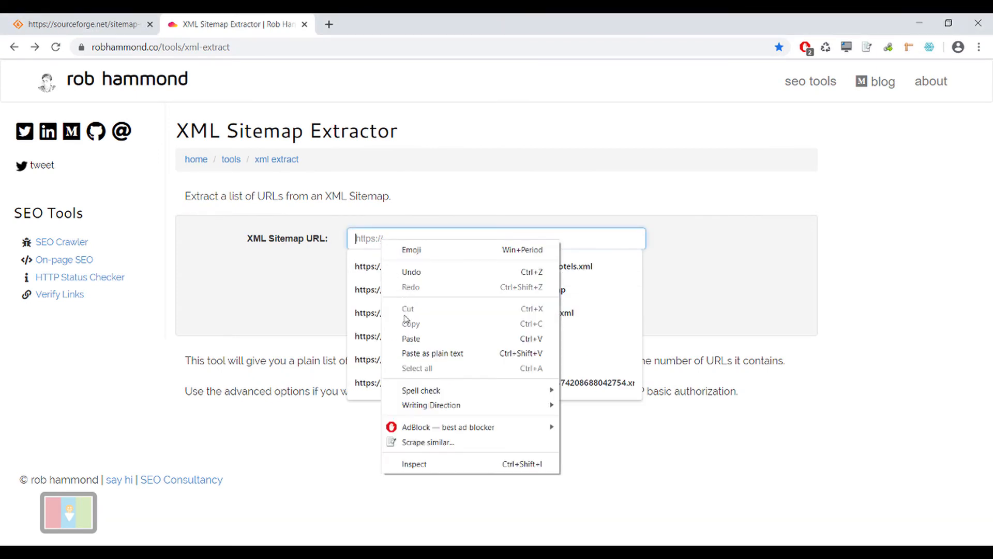
left_click(409, 337)
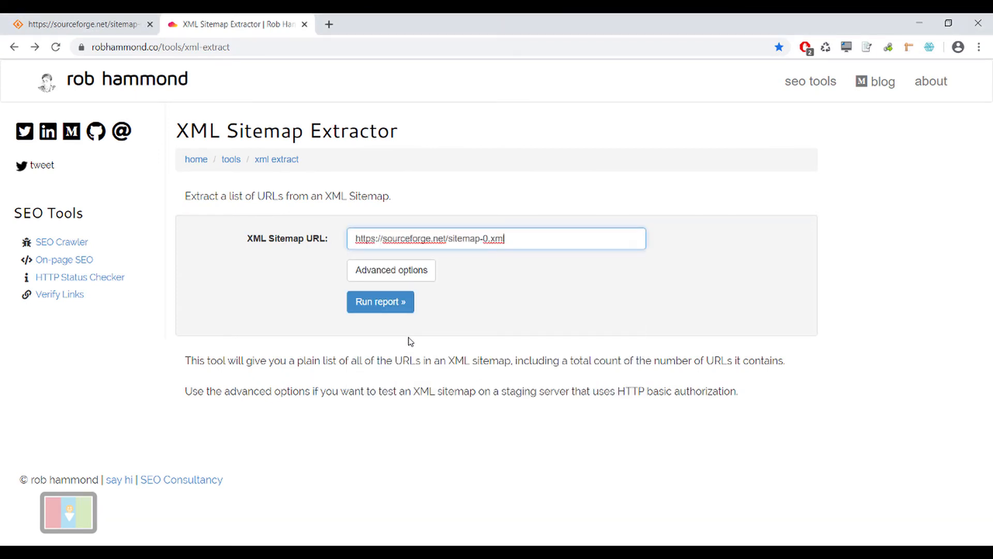
left_click(365, 308)
left_click(365, 308)
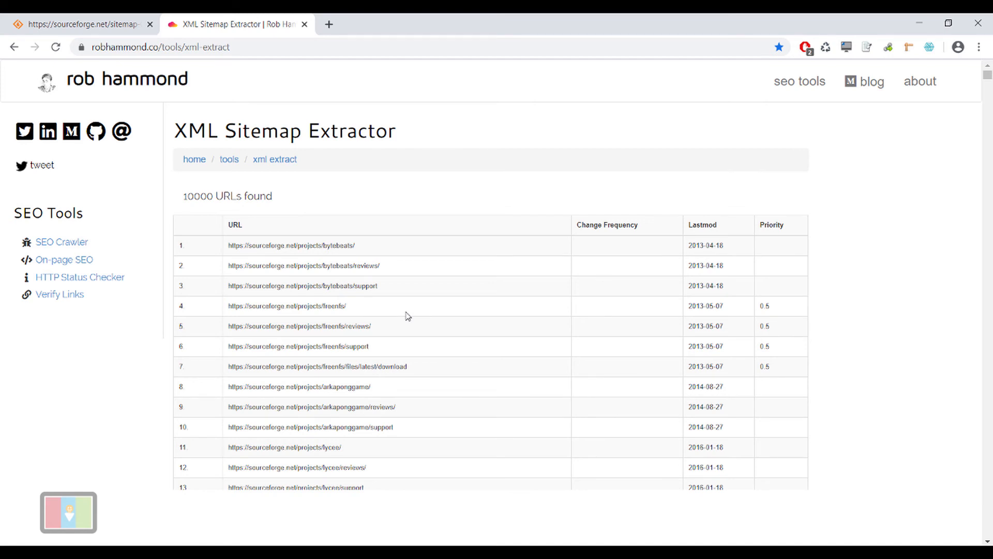
Select the entire extractor results page, switch to Excel and add a new worksheet
key("ctrl+a")
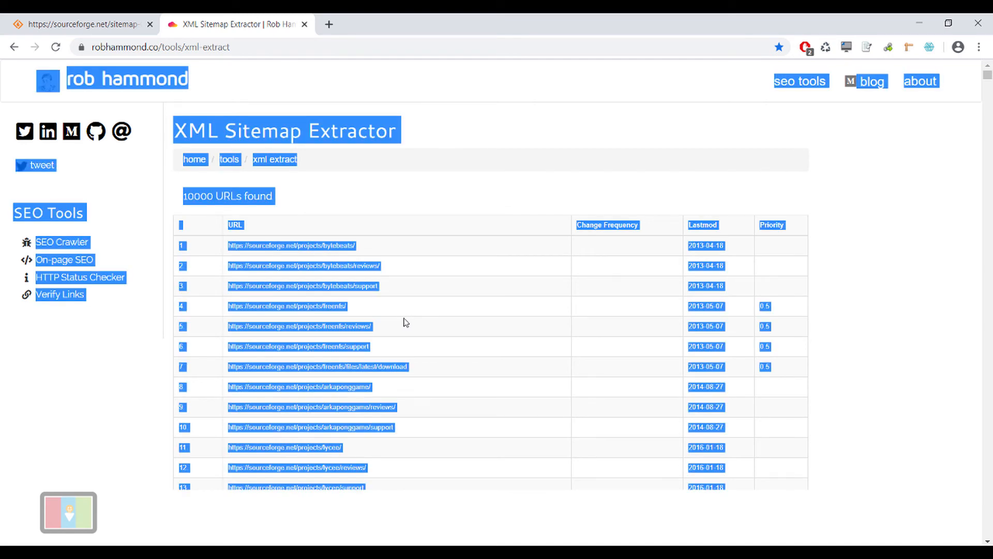
key("alt+Tab")
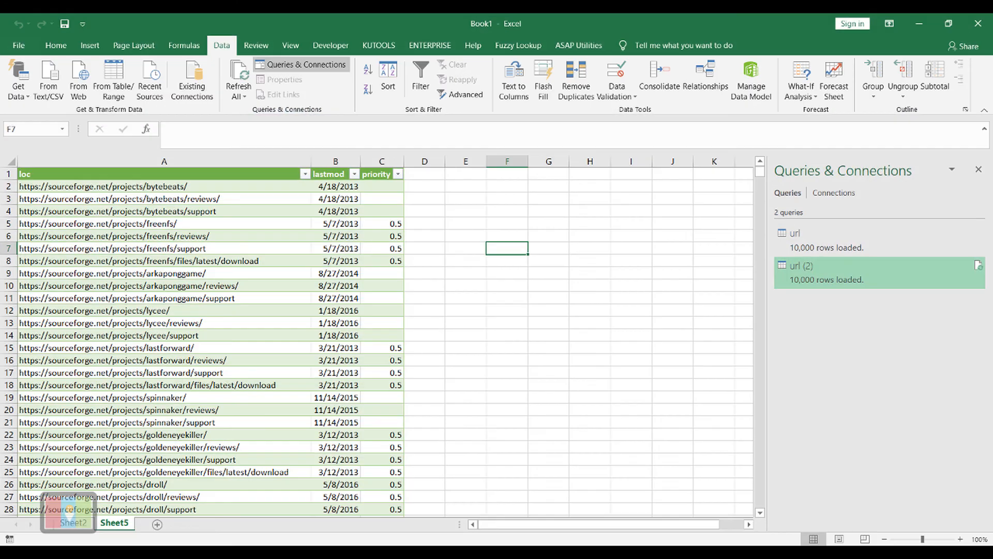
left_click(158, 524)
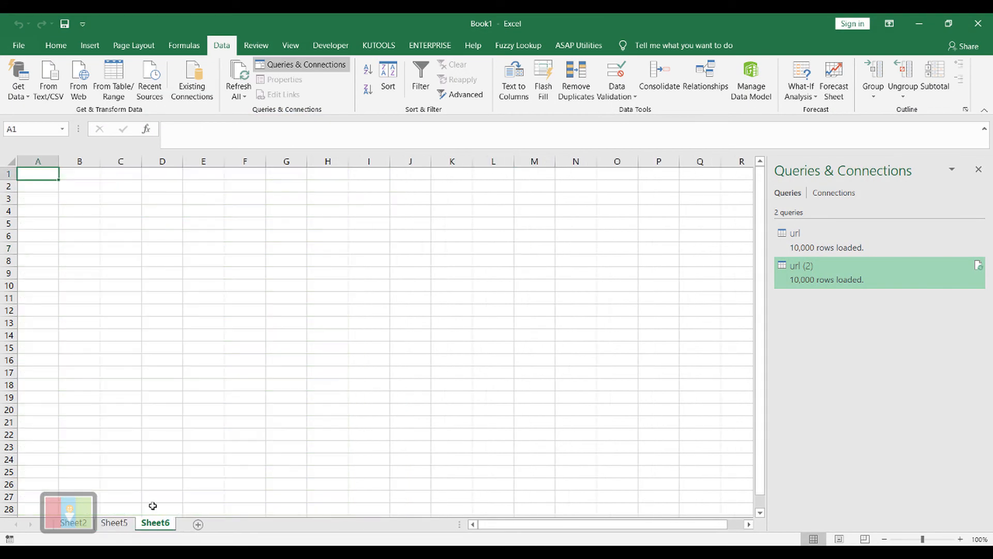
right_click(46, 174)
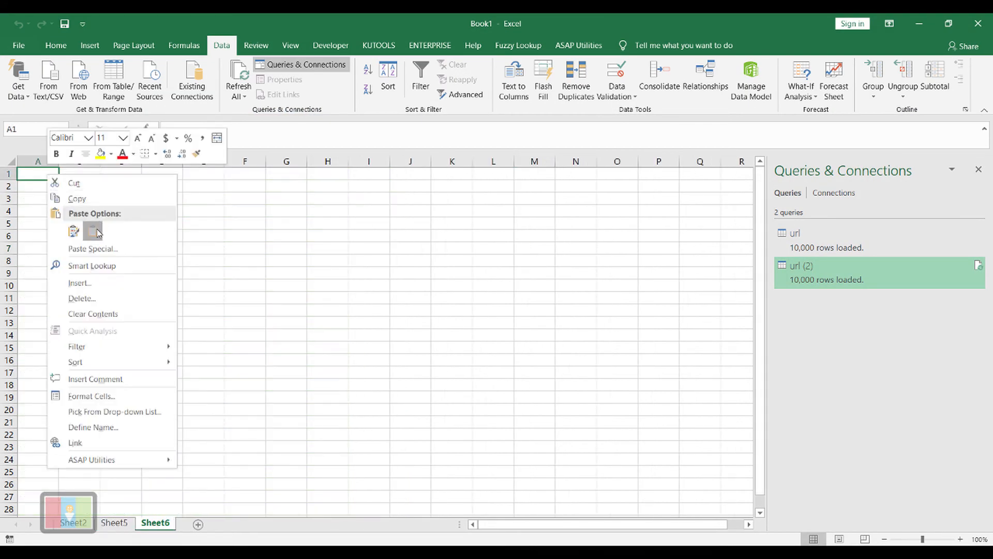
left_click(97, 229)
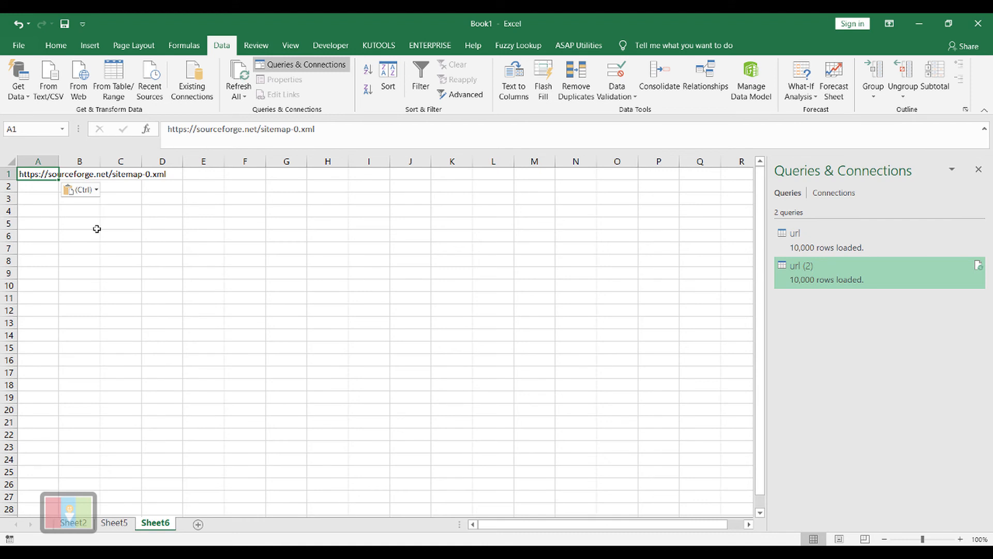
key("ctrl+z")
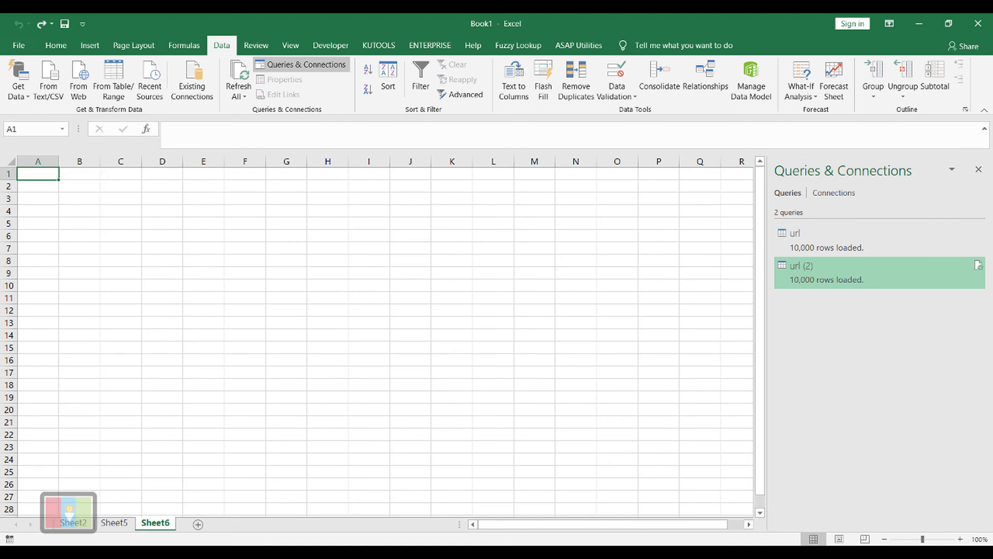
Copy the selected extractor page from Chrome and paste it without source formatting at cell A1 of the new Excel worksheet
key("alt+Tab")
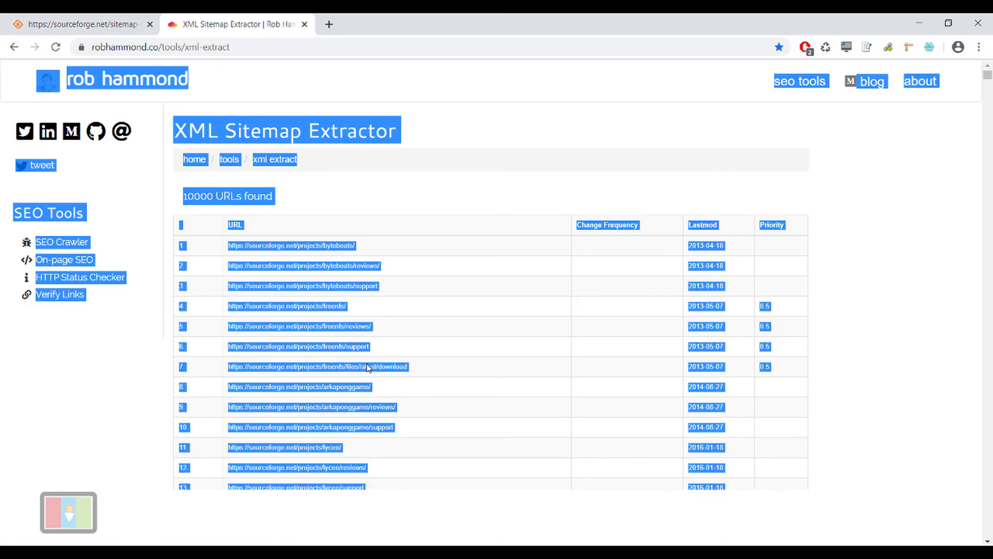
right_click(393, 317)
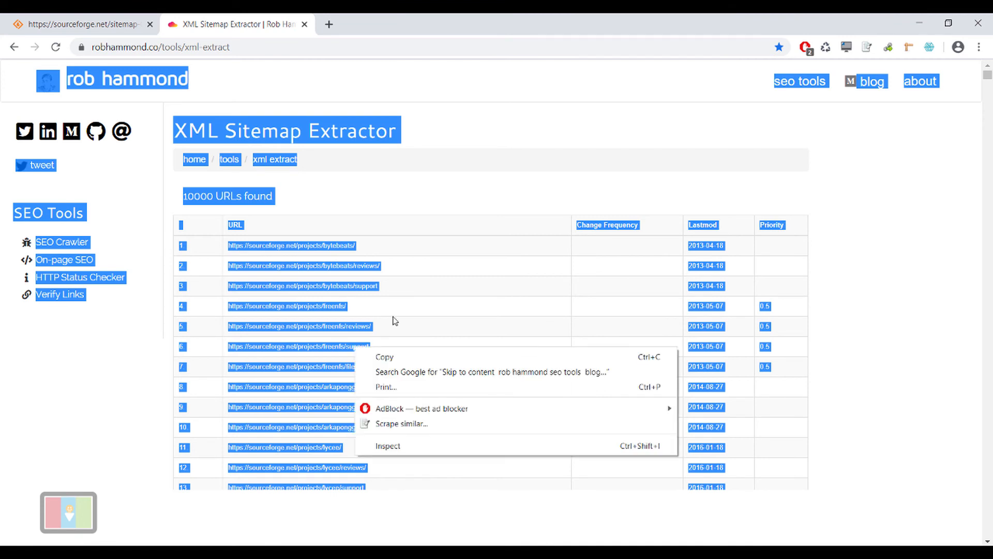
left_click(384, 357)
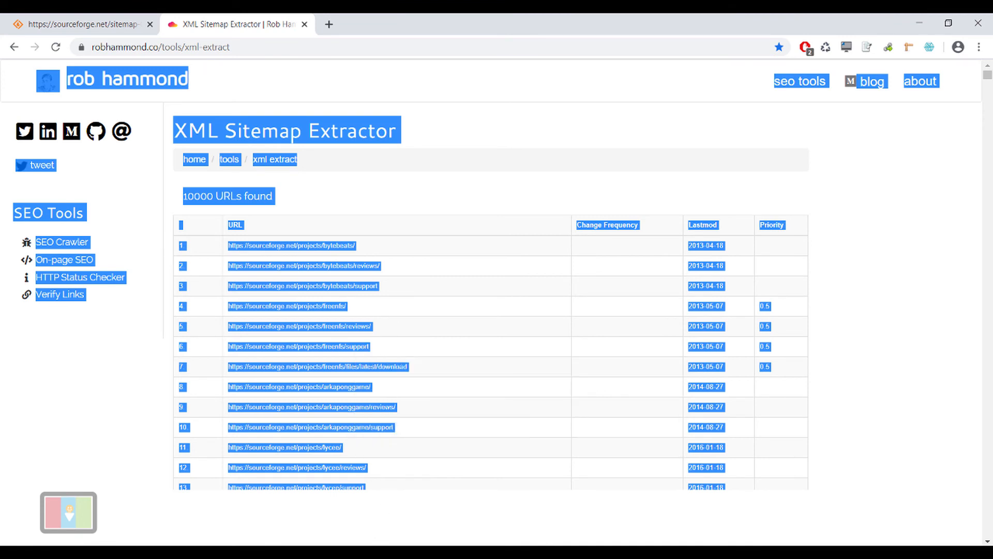
key("alt+Tab")
right_click(47, 175)
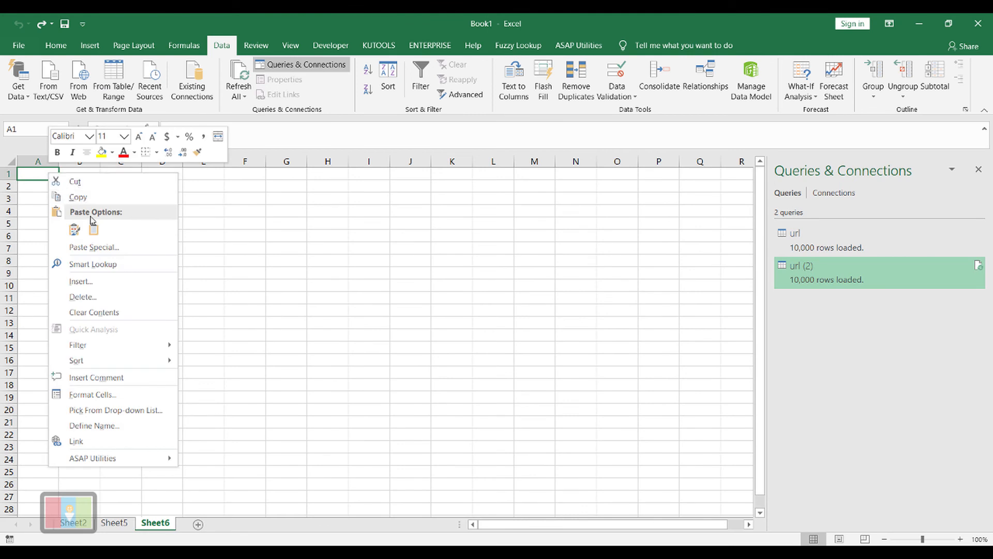
left_click(93, 228)
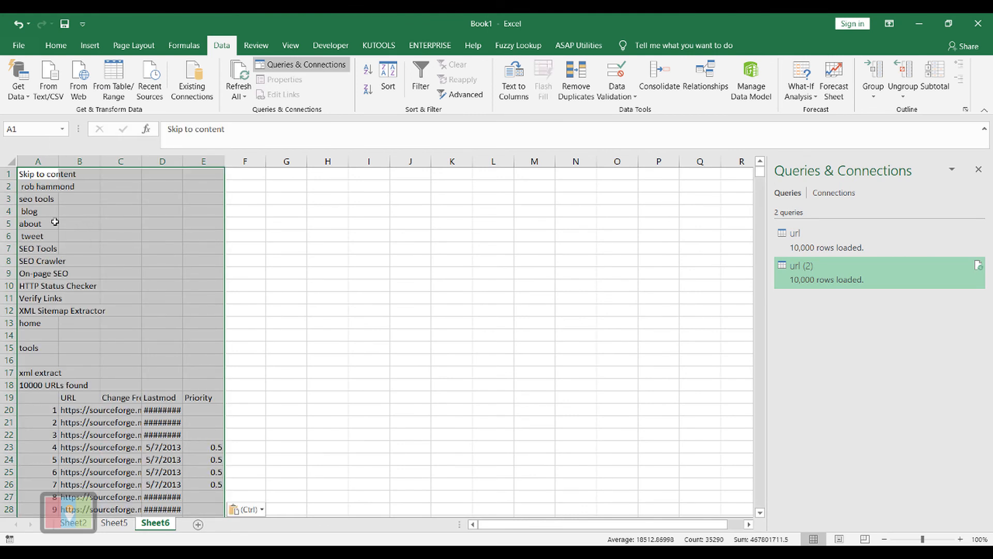
left_click(81, 190)
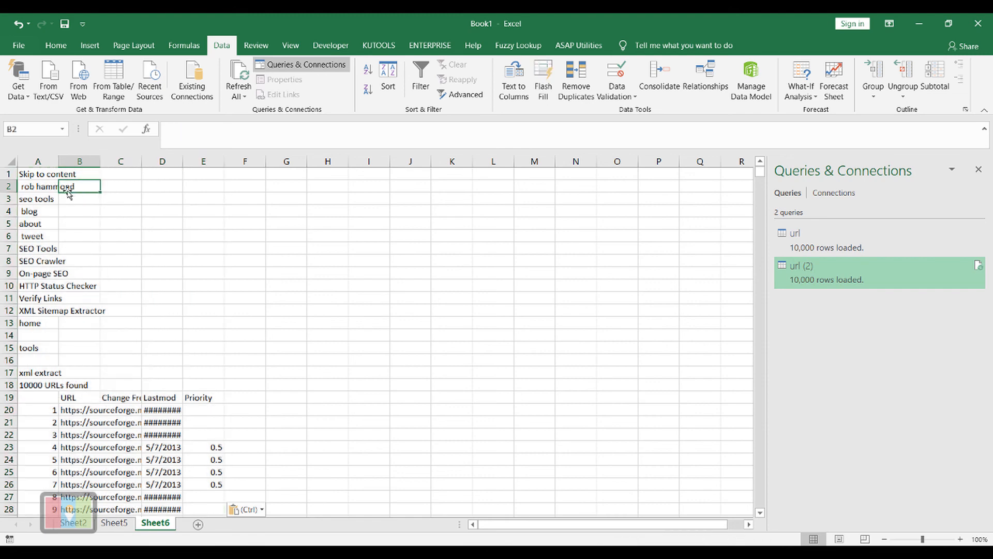
Delete rows 1 to 18, which hold the web page text above the URL table header
left_click_drag(9, 174, 144, 382)
right_click(147, 380)
left_click(187, 279)
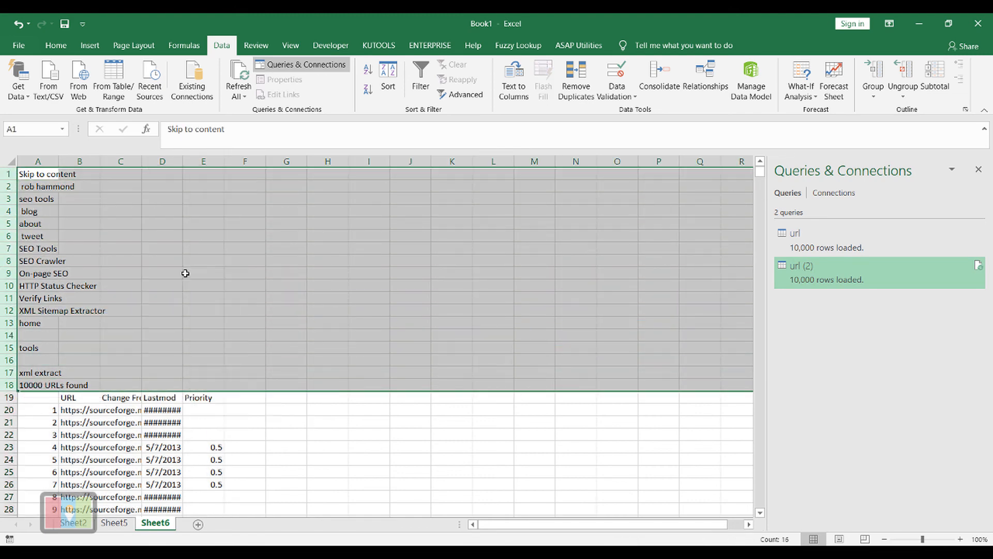
Delete row 10002, which holds the web page's footer text below the last URL of the pasted table
left_click(292, 289)
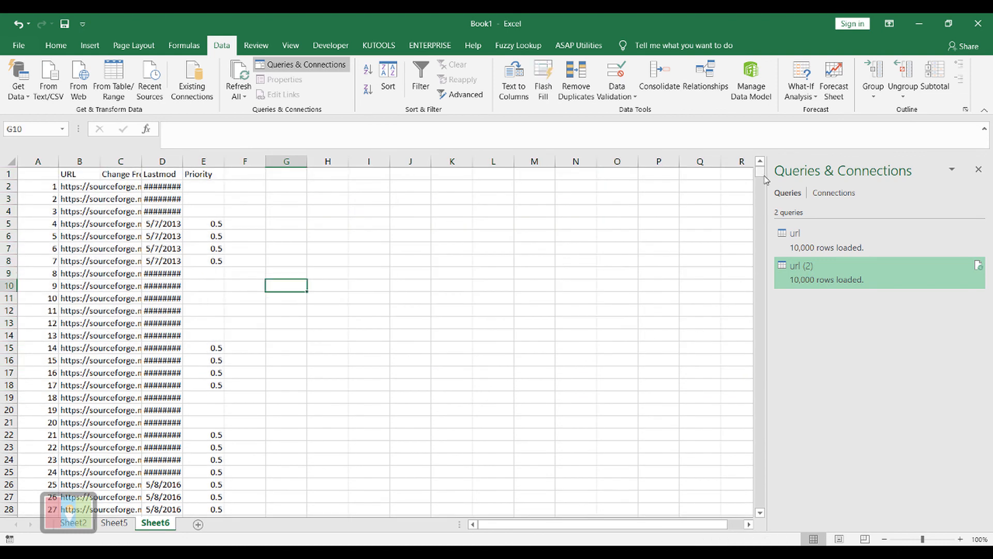
left_click_drag(760, 174, 756, 505)
left_click(8, 286)
right_click(7, 286)
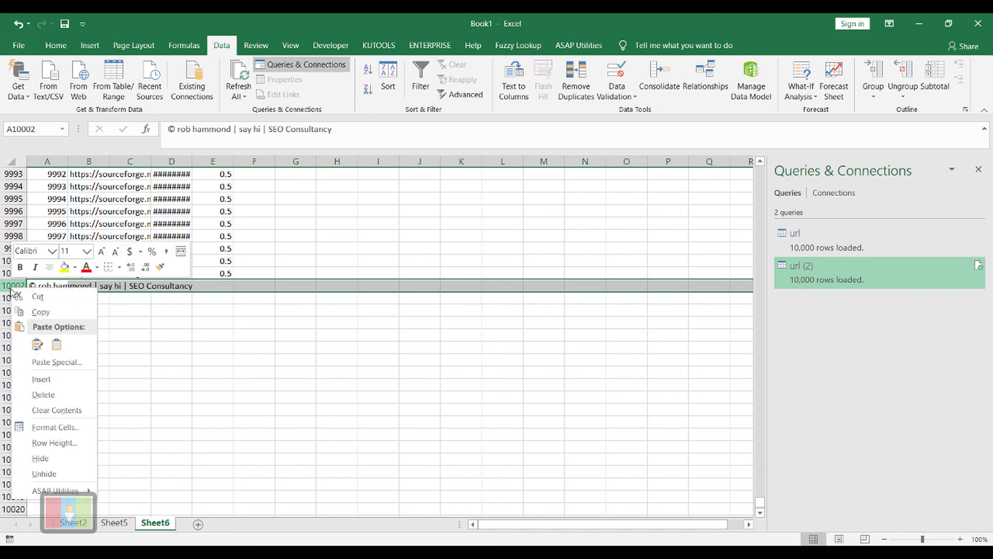
left_click(73, 396)
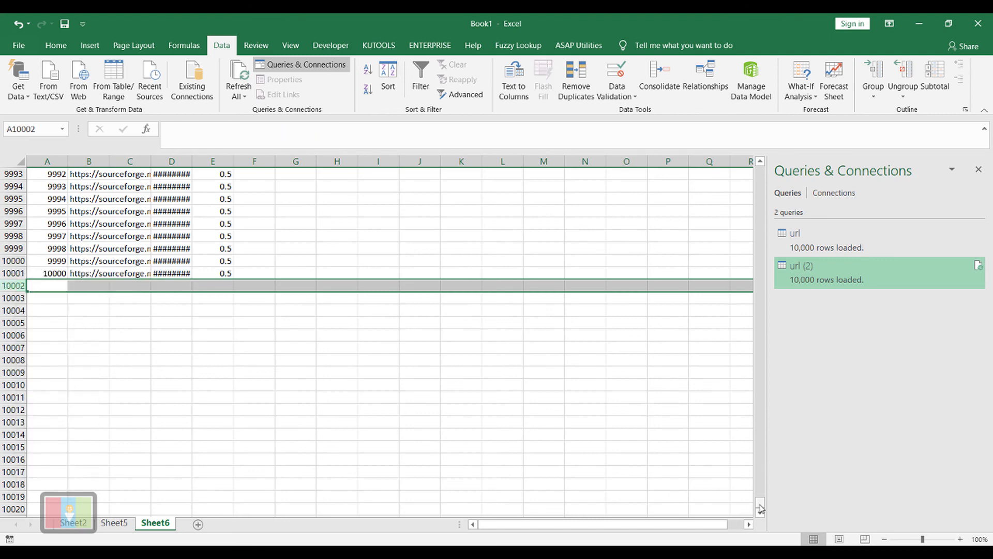
Widen columns B, C and D of the pasted table so the URLs, Change Frequency header and Lastmod dates have more room
left_click_drag(760, 504, 757, 145)
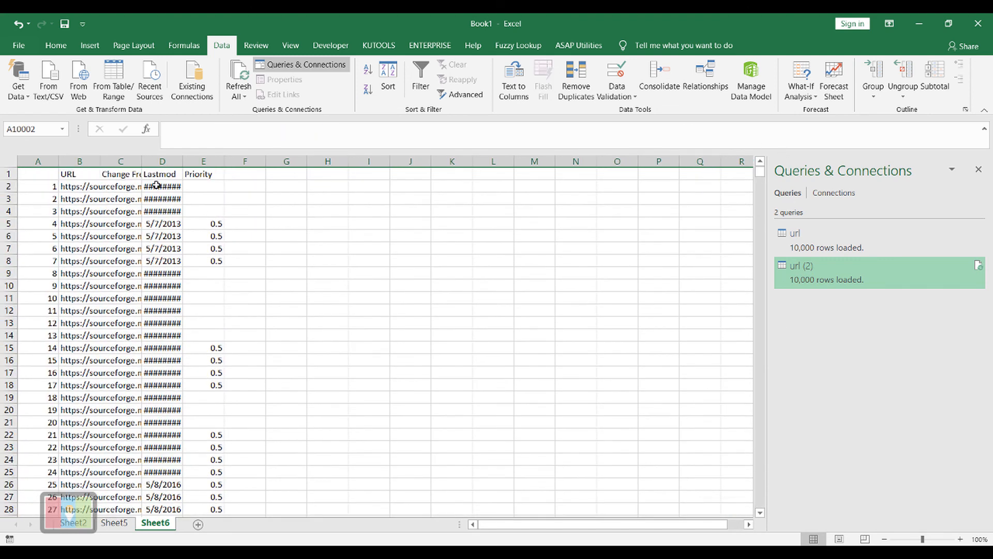
left_click_drag(140, 163, 241, 163)
left_click_drag(101, 165, 158, 164)
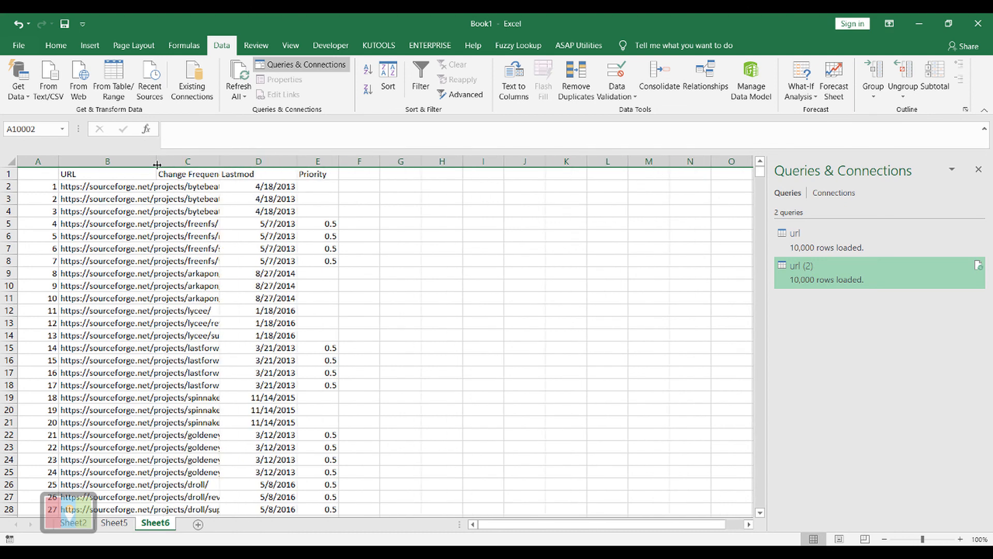
left_click(379, 228)
left_click(504, 296)
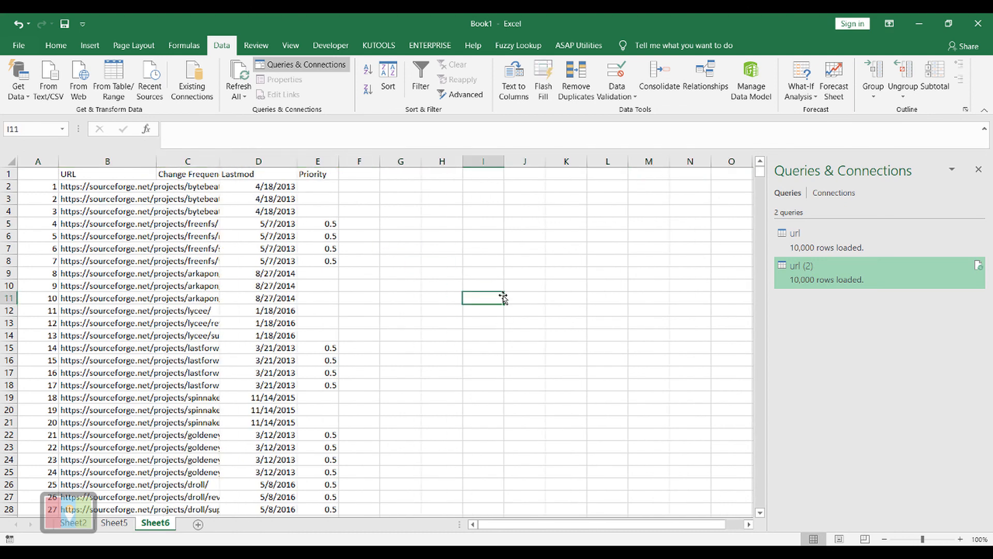